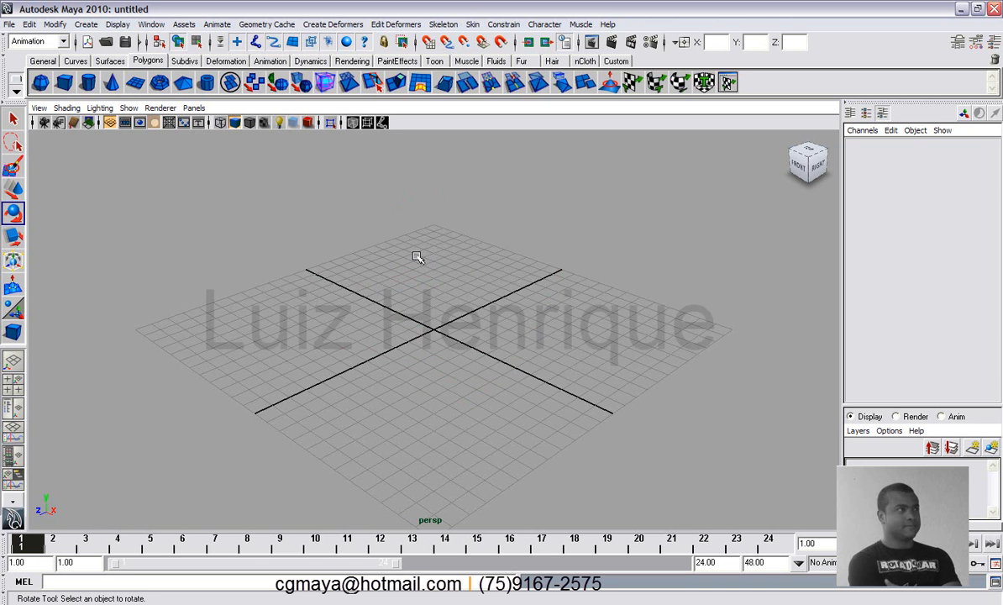
Create an interactive polygon sphere on the grid, slightly behind its centre
{"action": "key", "text": "space"}
{"action": "left_click", "coordinate": [363, 202]}
{"action": "mouse_move", "coordinate": [403, 224]}
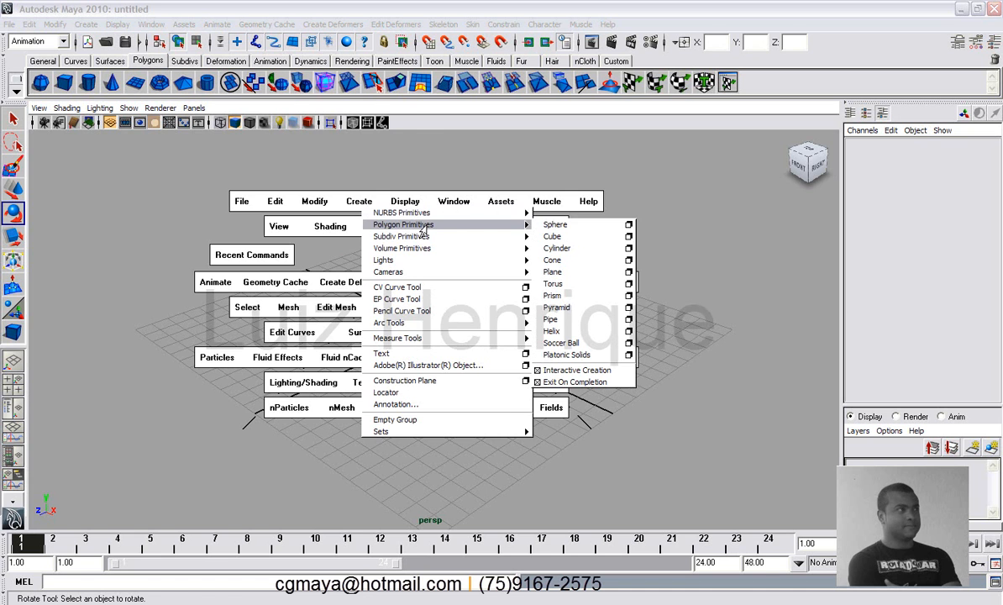
{"action": "left_click", "coordinate": [554, 225]}
{"action": "left_click_drag", "start_coordinate": [425, 315], "coordinate": [441, 373]}
Scale the sphere down uniformly to about 0.829
{"action": "key", "text": "w"}
{"action": "key", "text": "e"}
{"action": "key", "text": "r"}
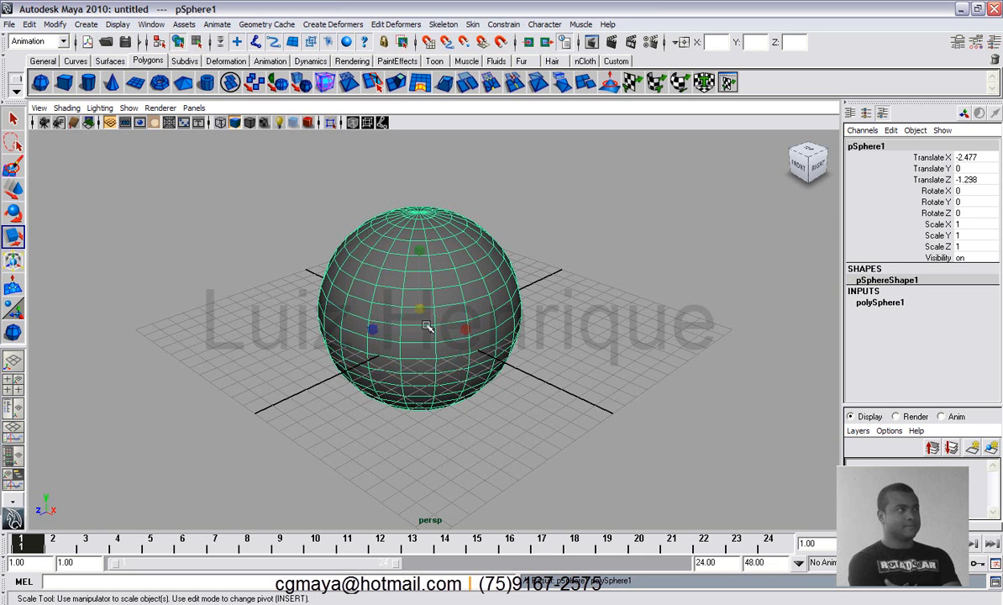
{"action": "key", "text": "q"}
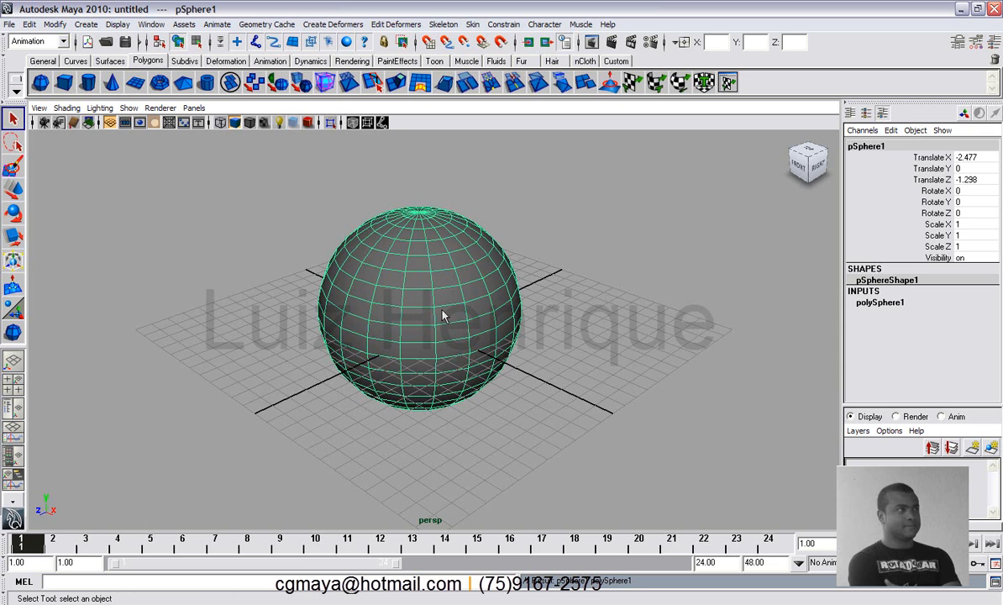
{"action": "key", "text": "w"}
{"action": "key", "text": "r"}
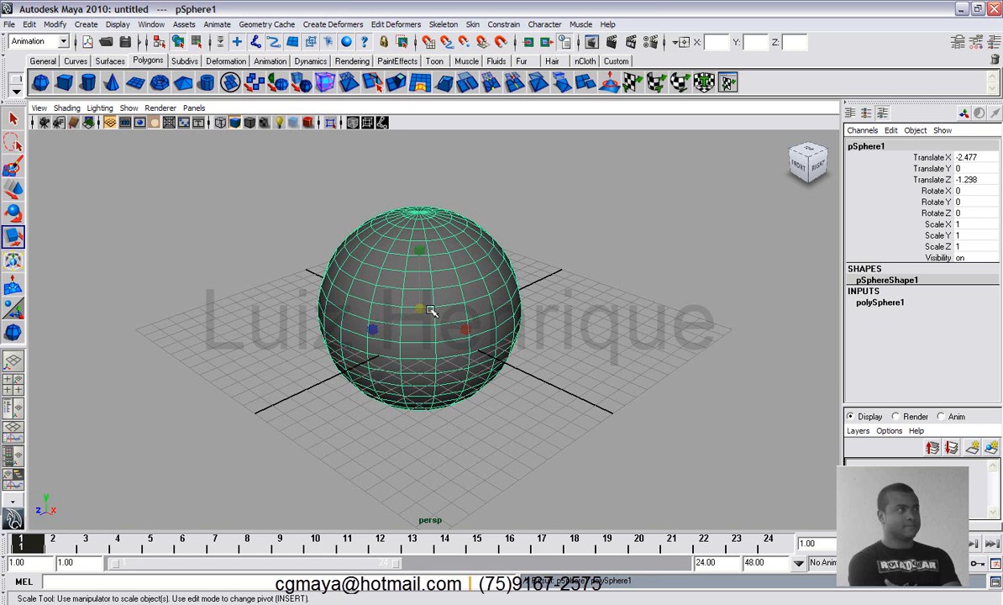
{"action": "left_click_drag", "start_coordinate": [419, 309], "coordinate": [391, 309]}
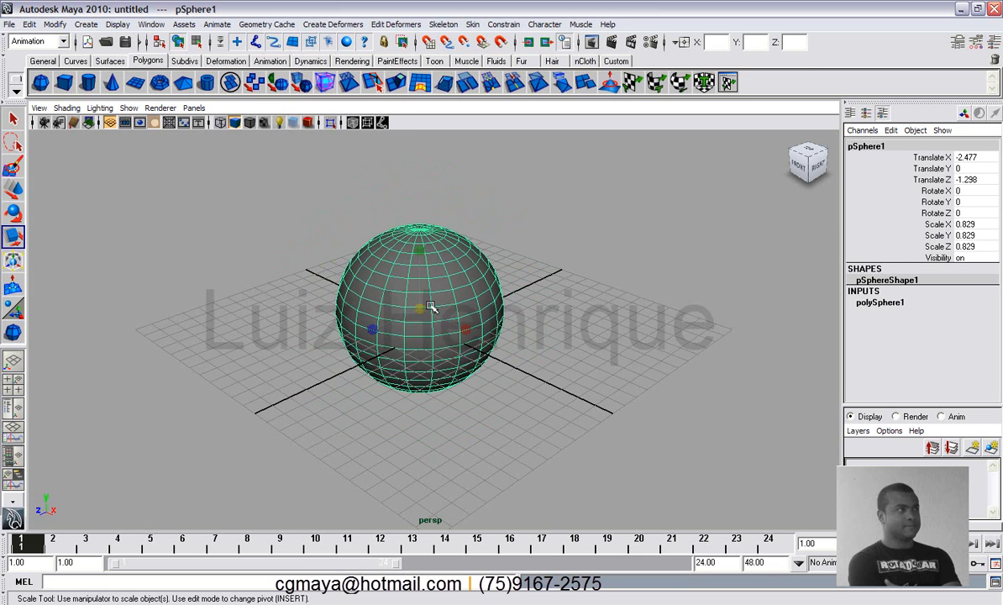
Move the sphere along all three axes to about X -3.094, Y 0.747, Z -0.967
{"action": "key", "text": "w"}
{"action": "left_click_drag", "start_coordinate": [391, 321], "coordinate": [451, 341]}
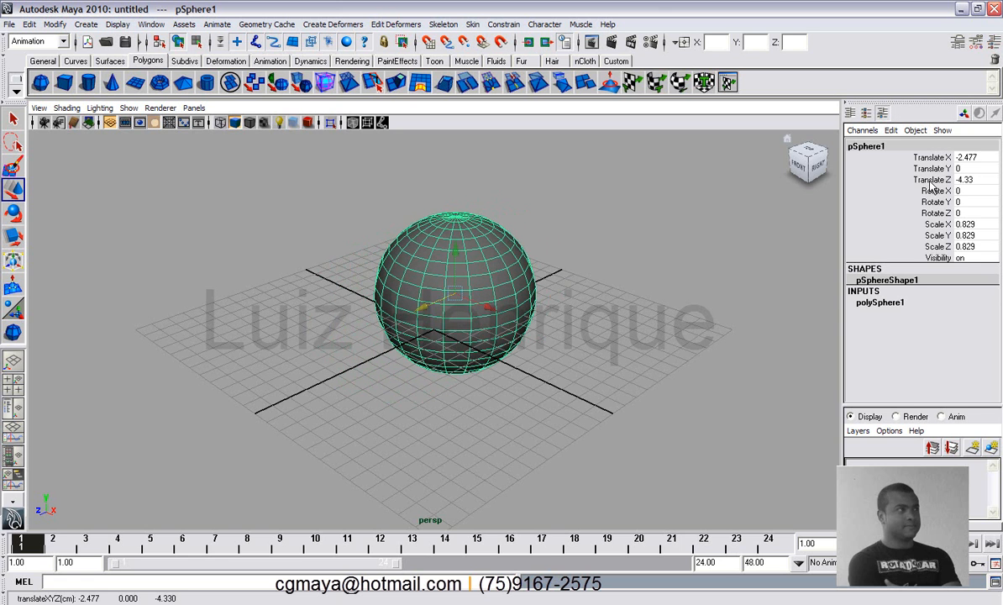
{"action": "mouse_move", "coordinate": [429, 314]}
{"action": "left_mouse_down"}
{"action": "mouse_move", "coordinate": [459, 293]}
{"action": "mouse_move", "coordinate": [324, 336]}
{"action": "mouse_move", "coordinate": [264, 339]}
{"action": "mouse_move", "coordinate": [377, 300]}
{"action": "mouse_move", "coordinate": [461, 313]}
{"action": "mouse_move", "coordinate": [398, 297]}
{"action": "mouse_move", "coordinate": [481, 337]}
{"action": "mouse_move", "coordinate": [444, 308]}
{"action": "left_mouse_up"}
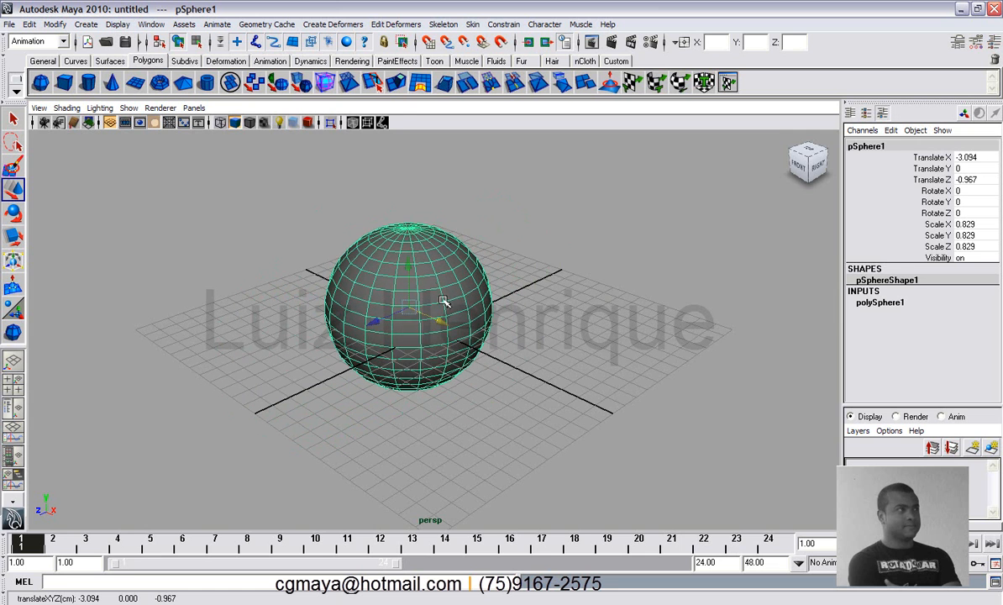
{"action": "left_click_drag", "start_coordinate": [401, 256], "coordinate": [430, 259]}
Rotate the sphere freehand about its X axis to about -28.9 degrees
{"action": "key", "text": "e"}
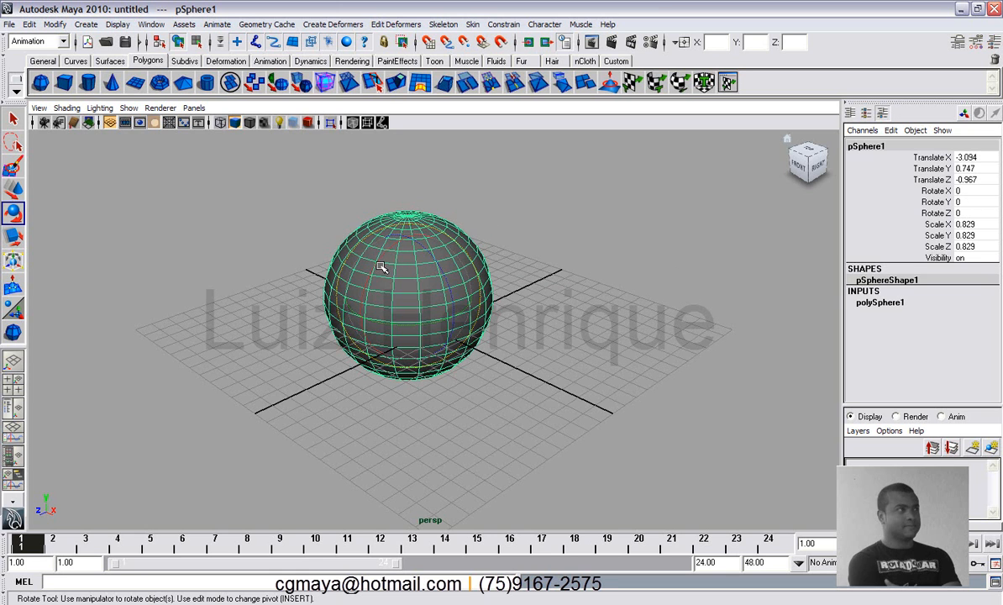
{"action": "left_click_drag", "start_coordinate": [366, 281], "coordinate": [344, 256]}
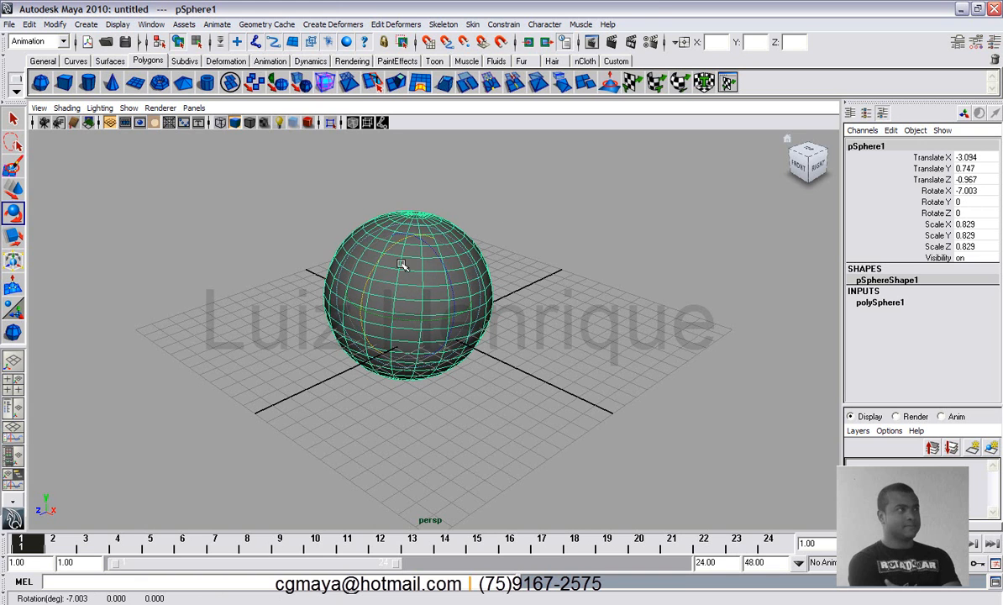
{"action": "left_click_drag", "start_coordinate": [370, 268], "coordinate": [372, 266]}
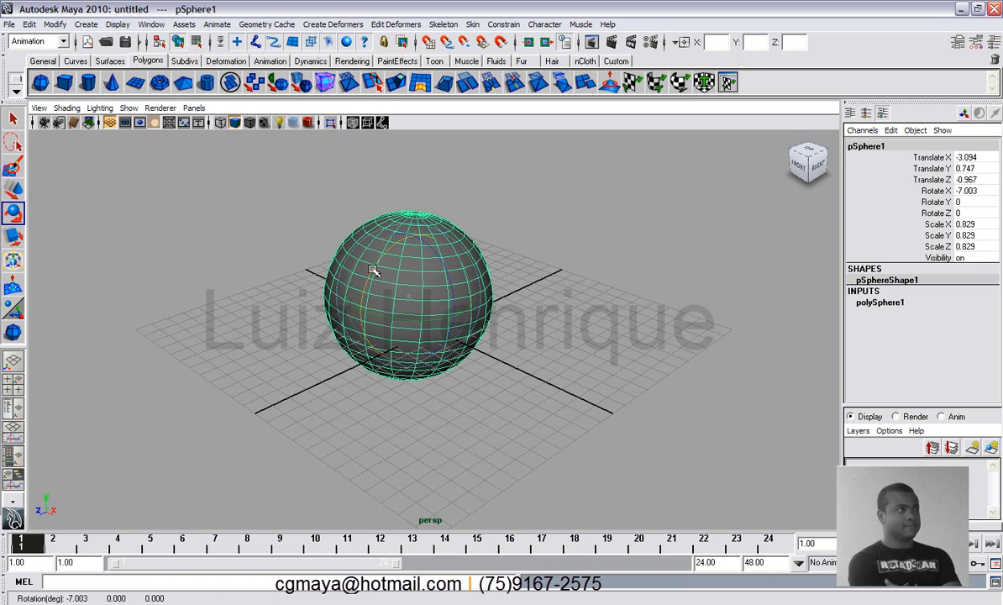
{"action": "left_click", "coordinate": [51, 522]}
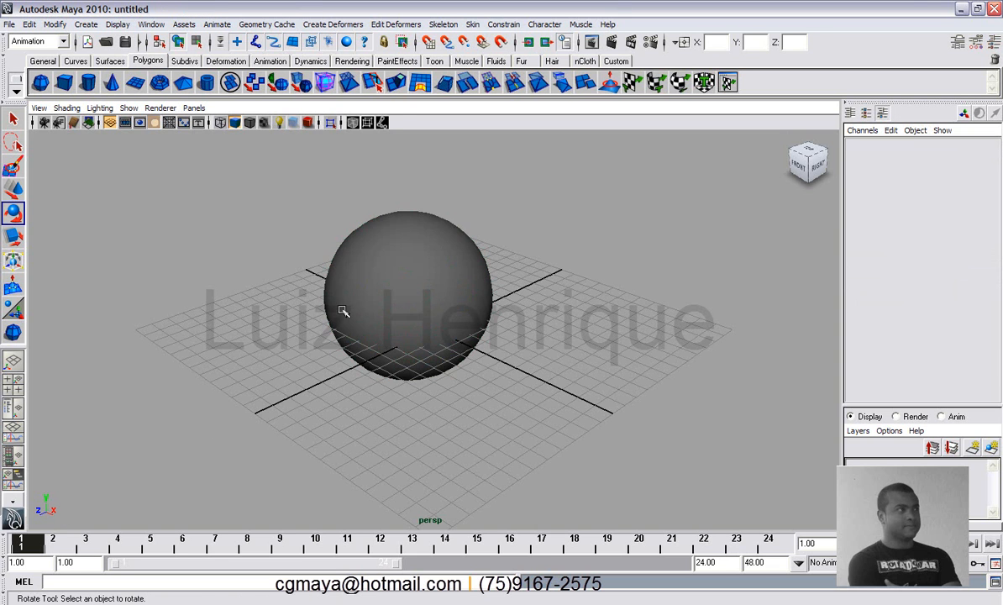
{"action": "left_click", "coordinate": [387, 290]}
{"action": "left_click_drag", "start_coordinate": [337, 287], "coordinate": [368, 282]}
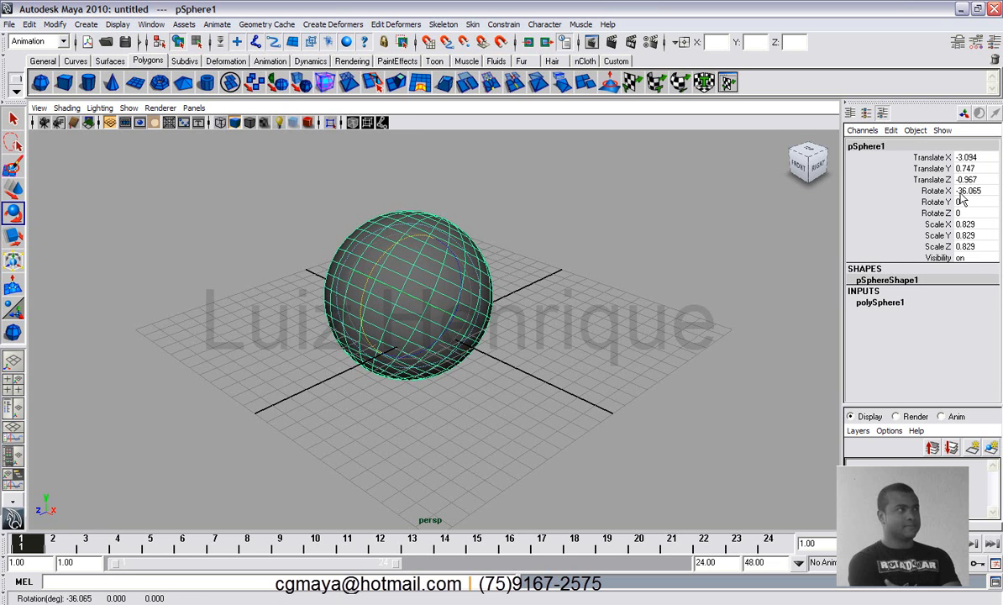
{"action": "left_click_drag", "start_coordinate": [350, 253], "coordinate": [378, 277]}
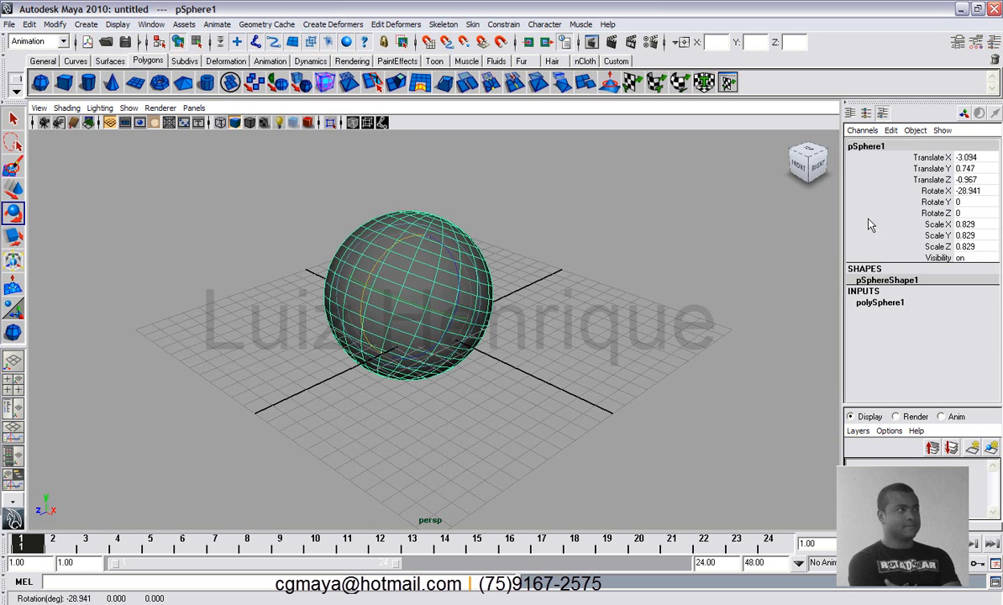
Set the sphere's Rotate X value to exactly -90
{"action": "double_click", "coordinate": [975, 191]}
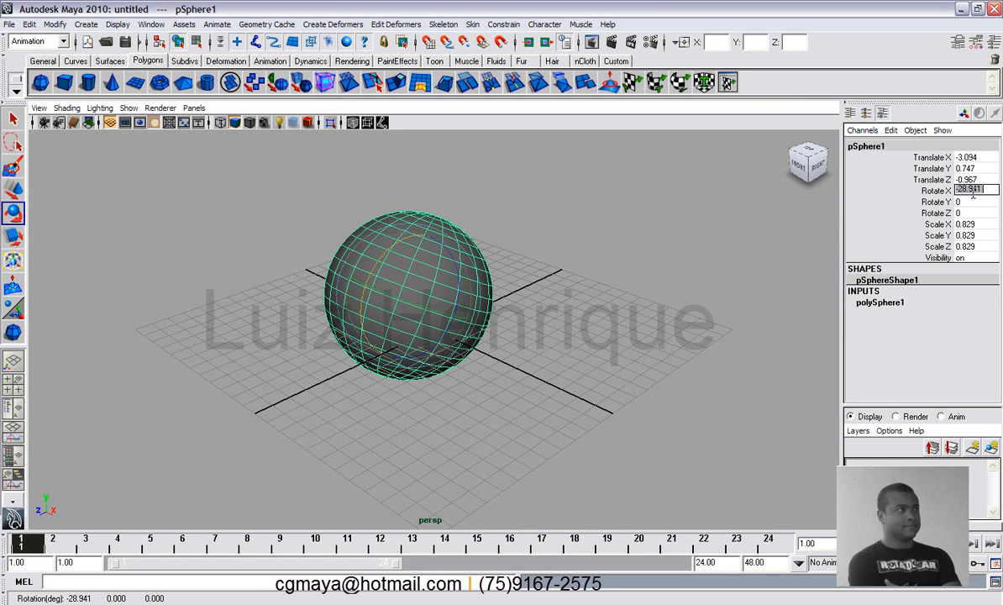
{"action": "type", "text": "1"}
{"action": "key", "text": "Return"}
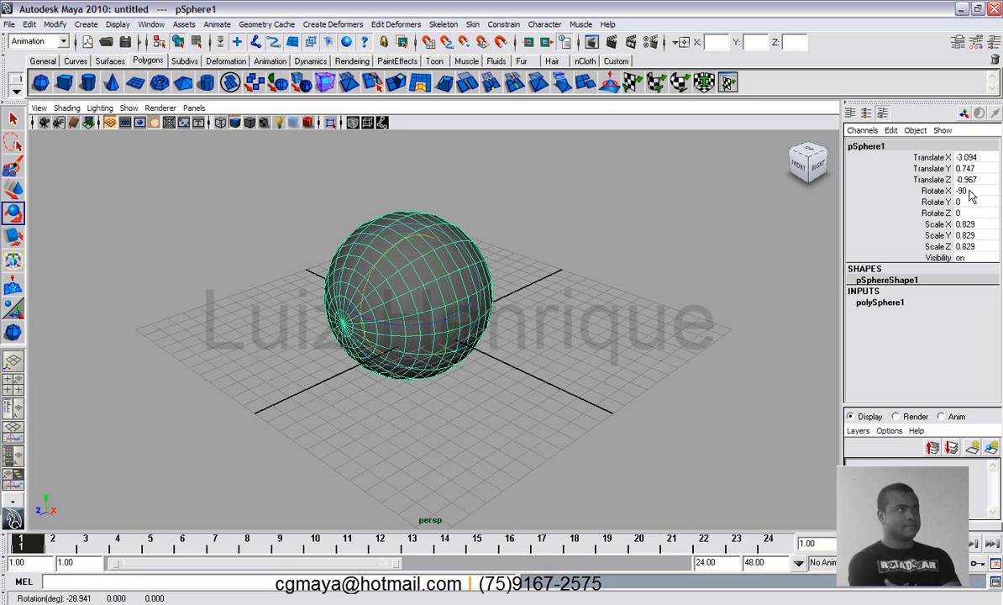
Set the sphere's Scale X, Scale Y and Scale Z values one after another to 90
{"action": "left_click_drag", "start_coordinate": [417, 284], "coordinate": [320, 268], "text": "alt"}
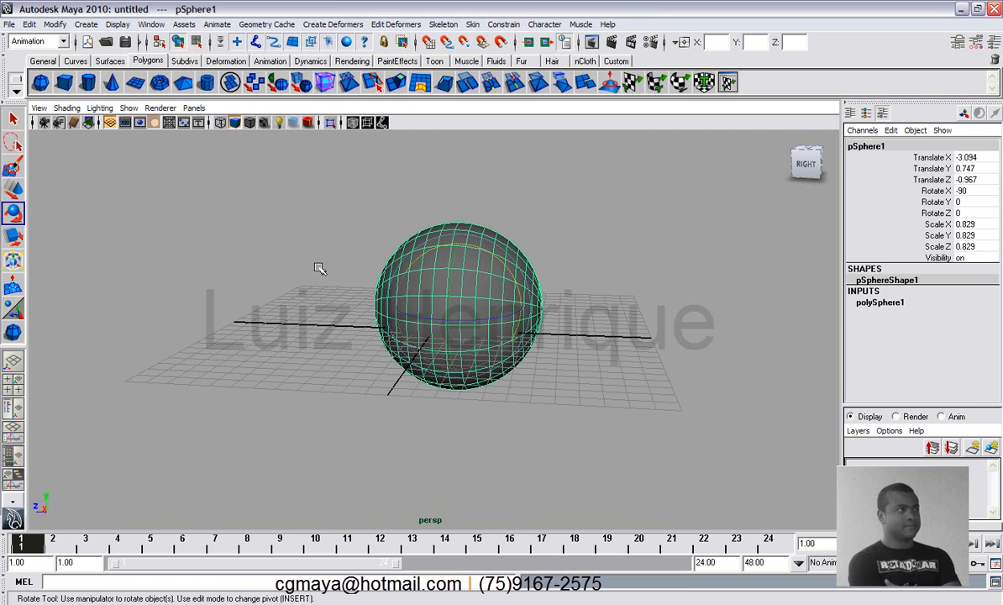
{"action": "left_click_drag", "start_coordinate": [469, 236], "coordinate": [293, 242], "text": "alt"}
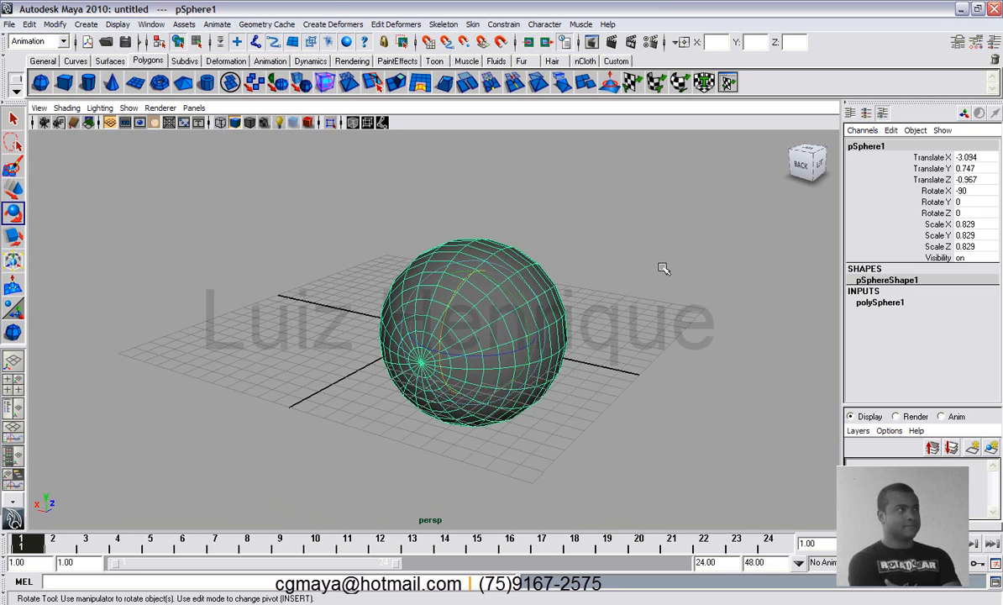
{"action": "double_click", "coordinate": [979, 225]}
{"action": "key", "text": "Tab"}
{"action": "key", "text": "Tab"}
{"action": "double_click", "coordinate": [979, 225]}
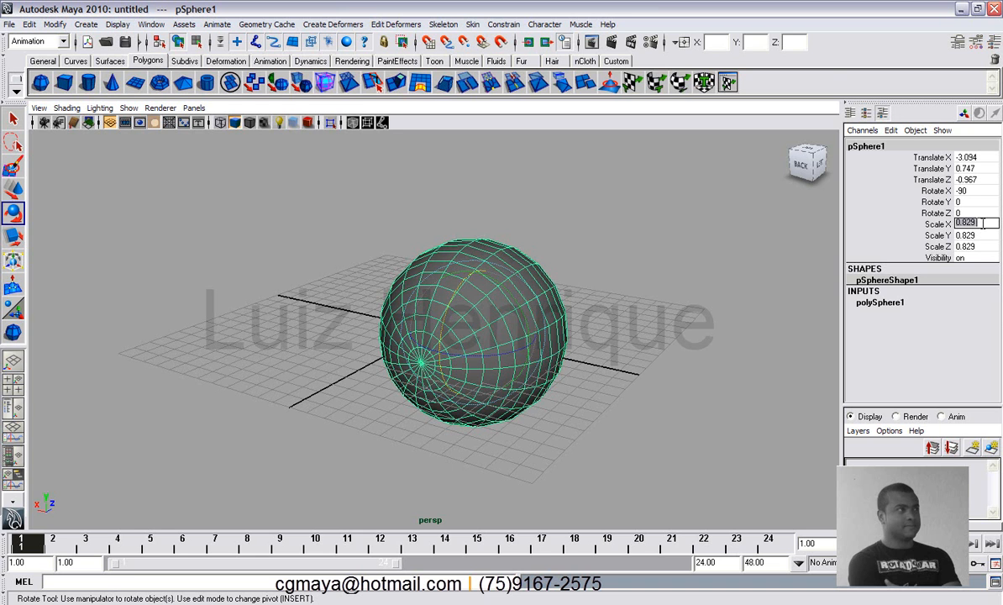
{"action": "type", "text": "90"}
{"action": "key", "text": "Tab"}
{"action": "type", "text": "9"}
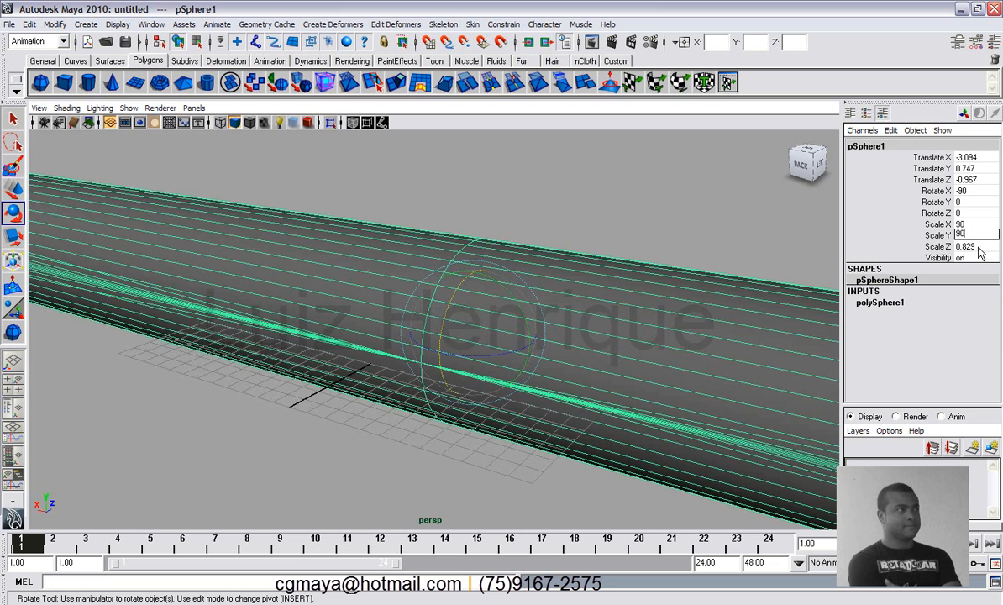
{"action": "key", "text": "Tab"}
{"action": "key", "text": "Tab"}
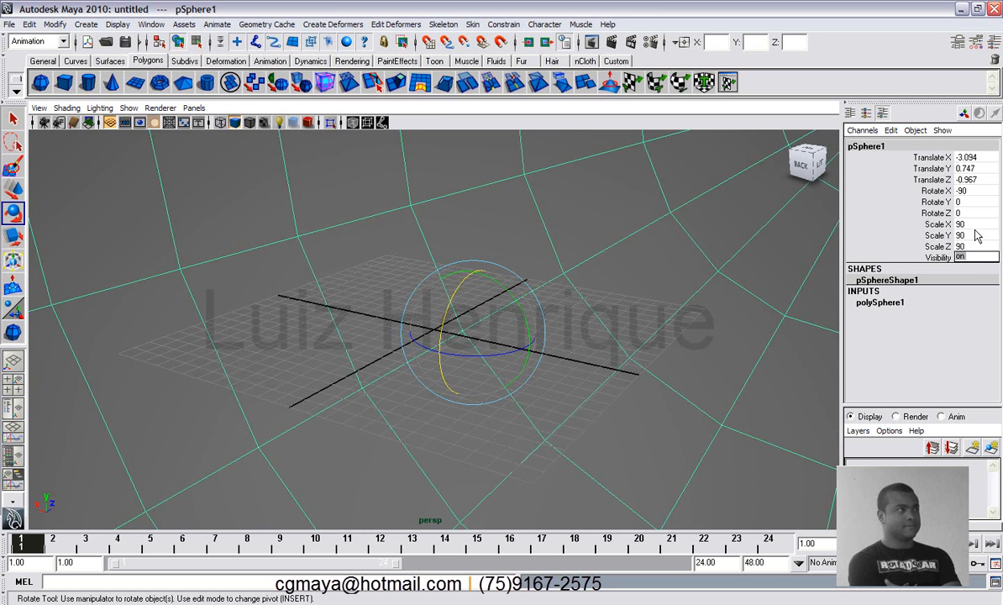
Set the sphere's three scale values together to 12 in a single entry
{"action": "left_click", "coordinate": [974, 225]}
{"action": "left_click_drag", "start_coordinate": [974, 226], "coordinate": [972, 246]}
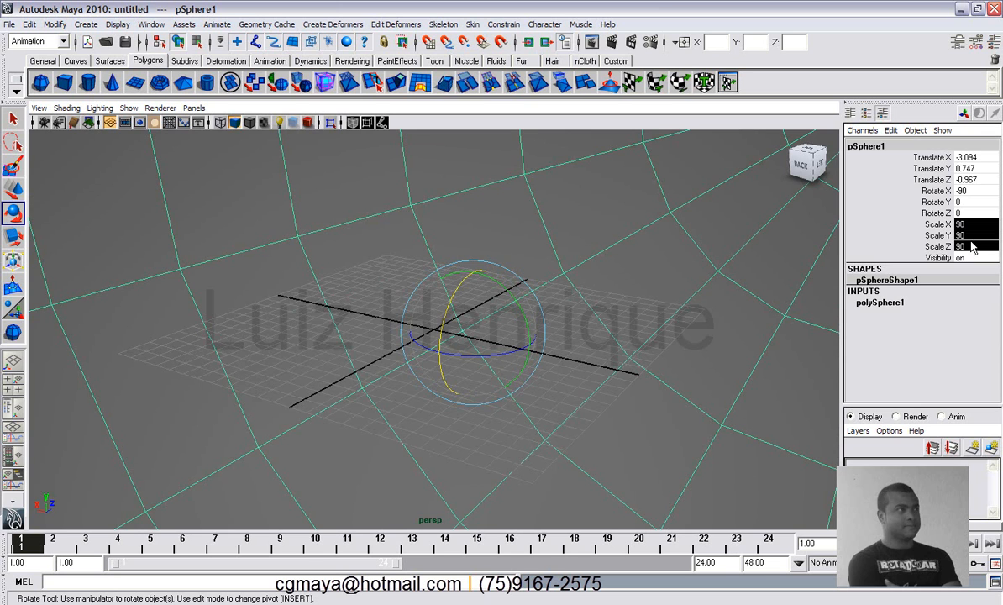
{"action": "key", "text": "Return"}
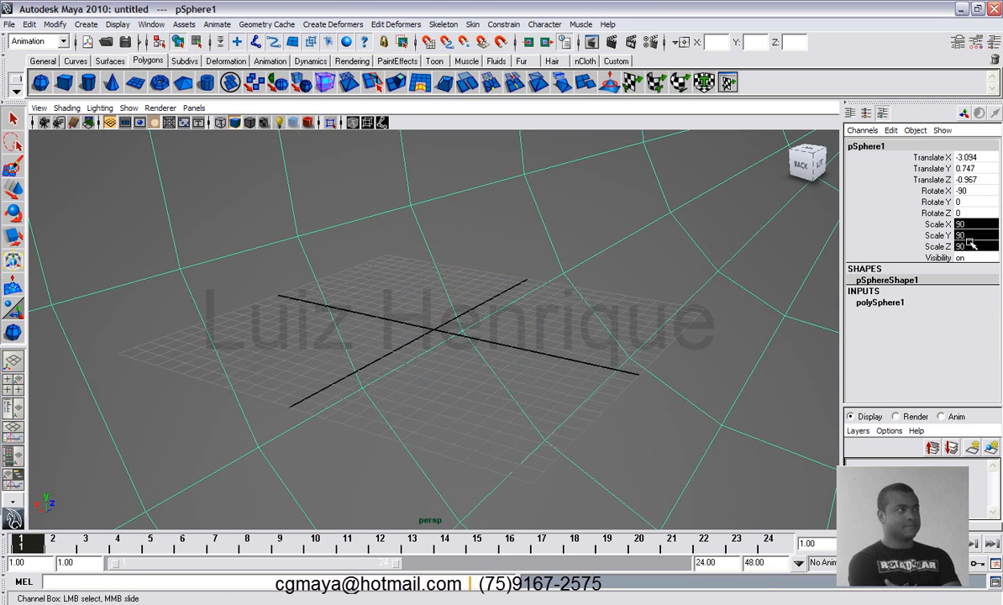
{"action": "double_click", "coordinate": [970, 244]}
{"action": "type", "text": "12"}
{"action": "key", "text": "Return"}
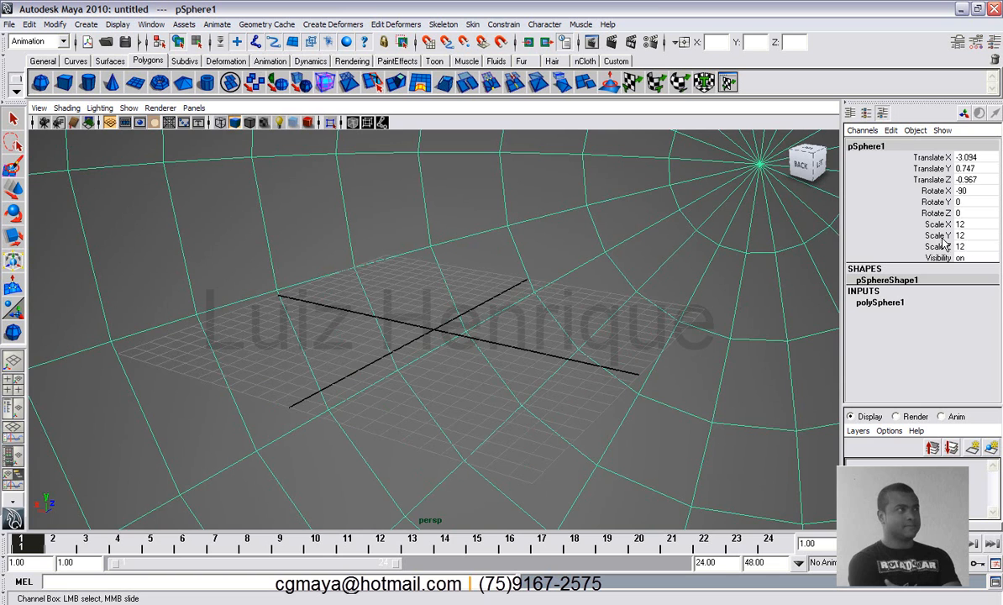
Set Scale X, Scale Y and Scale Z of the sphere together to 0.5
{"action": "left_click_drag", "start_coordinate": [969, 225], "coordinate": [968, 244]}
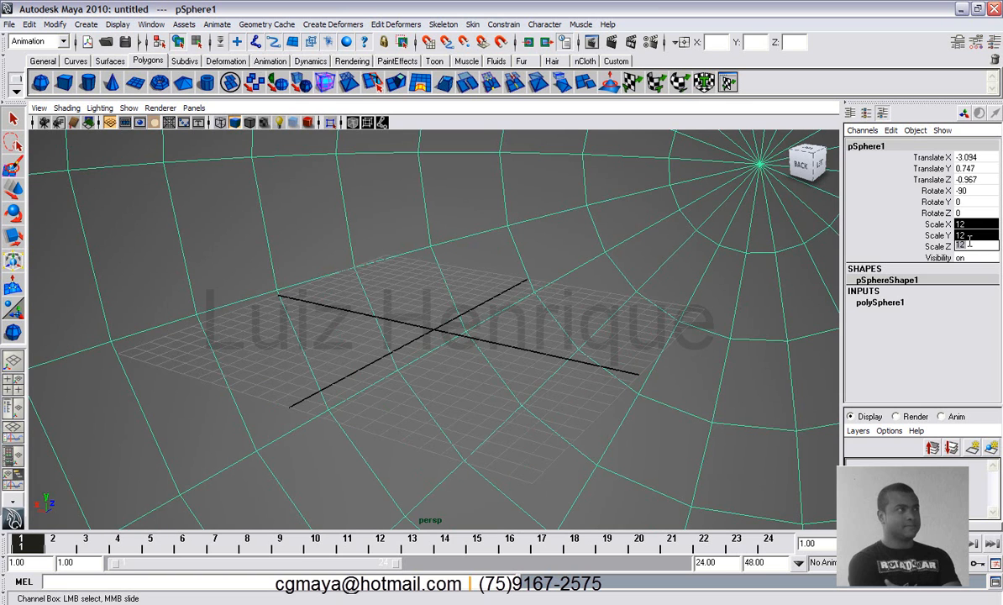
{"action": "key", "text": "Return"}
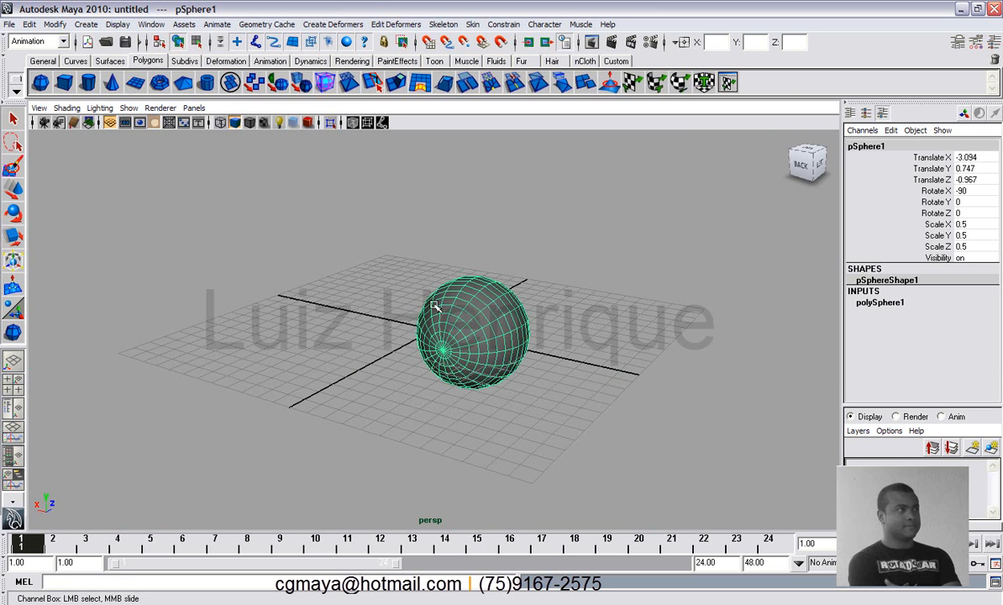
{"action": "left_click_drag", "start_coordinate": [490, 293], "coordinate": [562, 316], "text": "alt"}
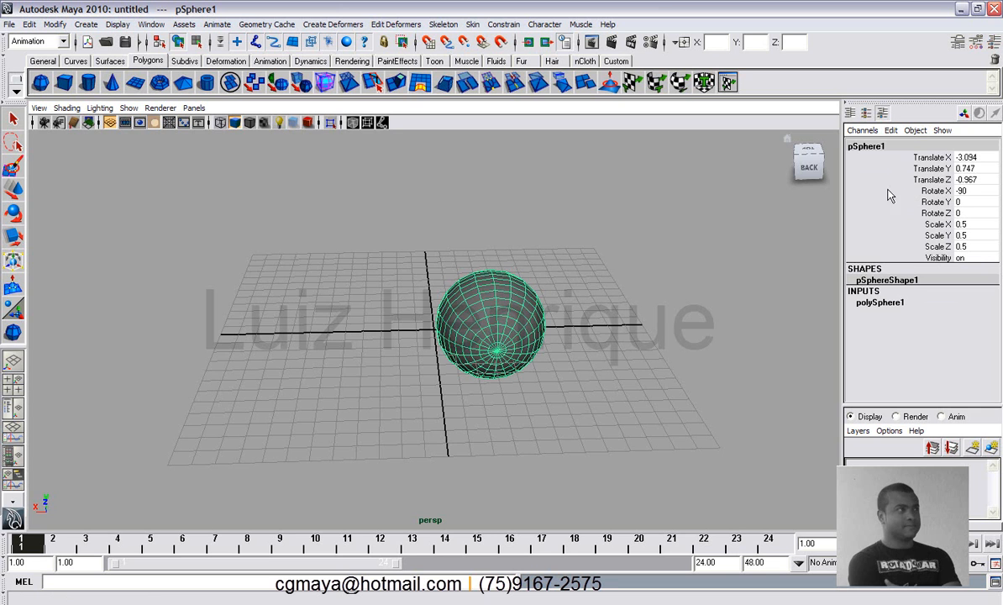
{"action": "left_click_drag", "start_coordinate": [978, 157], "coordinate": [978, 234]}
{"action": "left_click", "coordinate": [937, 179]}
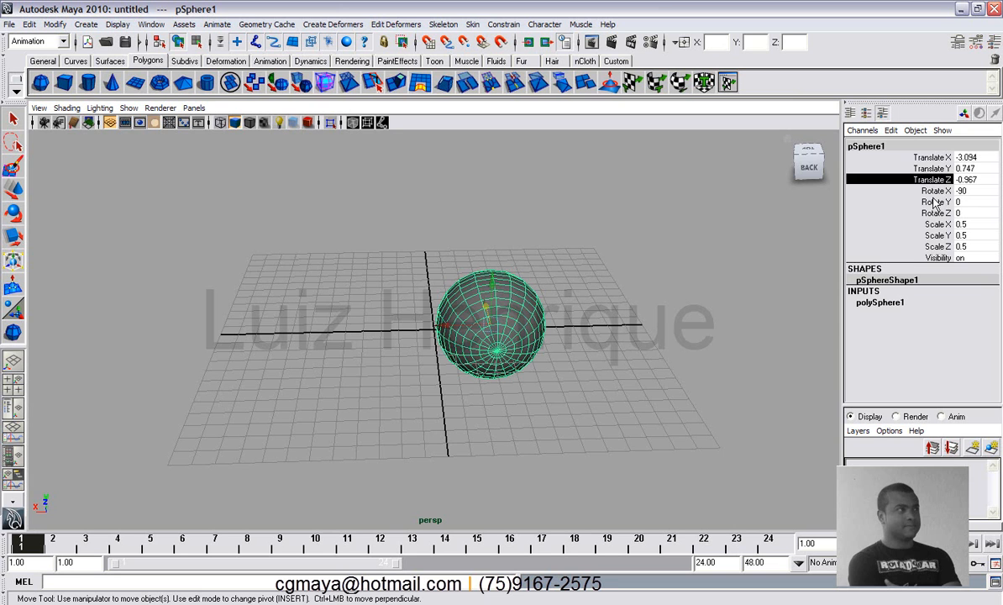
{"action": "left_click", "coordinate": [982, 169]}
{"action": "left_click", "coordinate": [979, 189]}
{"action": "left_click", "coordinate": [980, 168]}
{"action": "left_click", "coordinate": [980, 158]}
{"action": "left_click", "coordinate": [978, 180]}
{"action": "left_click", "coordinate": [976, 224]}
{"action": "left_click", "coordinate": [975, 213]}
{"action": "left_click", "coordinate": [974, 180]}
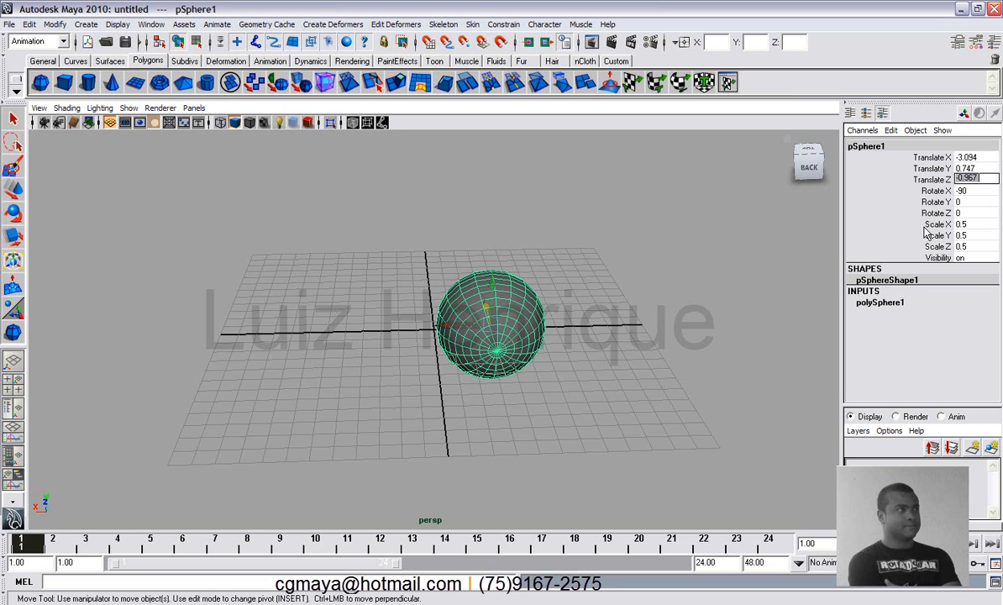
Adjust the sphere's Translate X channel interactively in the viewport to about -0.7
{"action": "left_click", "coordinate": [974, 158]}
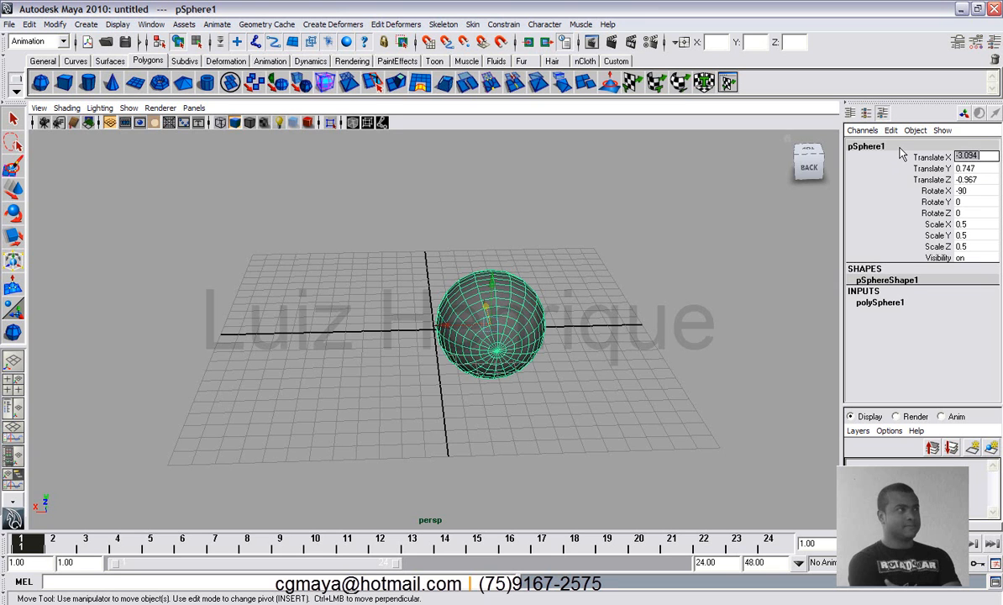
{"action": "left_click", "coordinate": [926, 159]}
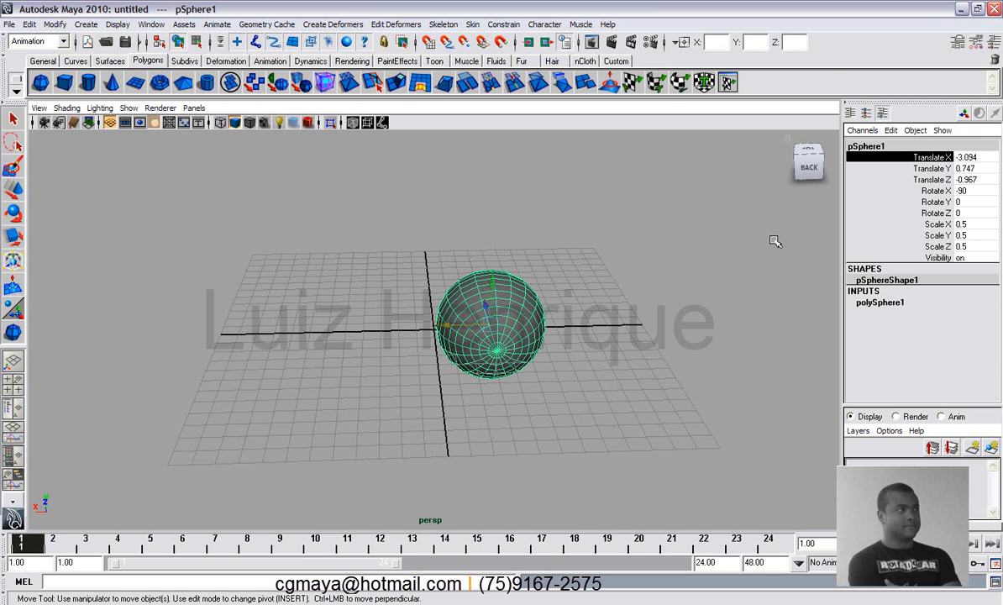
{"action": "middle_click_drag", "start_coordinate": [772, 233], "coordinate": [745, 282]}
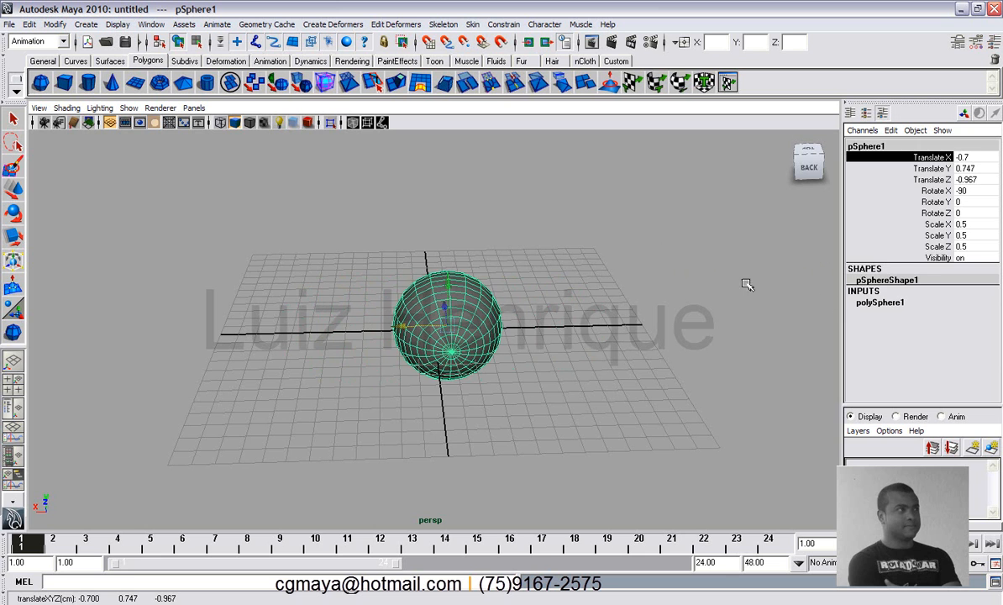
Adjust the sphere's Rotate Y channel interactively in the viewport to about -14.76 degrees
{"action": "left_click", "coordinate": [934, 201]}
{"action": "key", "text": "e"}
{"action": "middle_click_drag", "start_coordinate": [715, 202], "coordinate": [754, 244]}
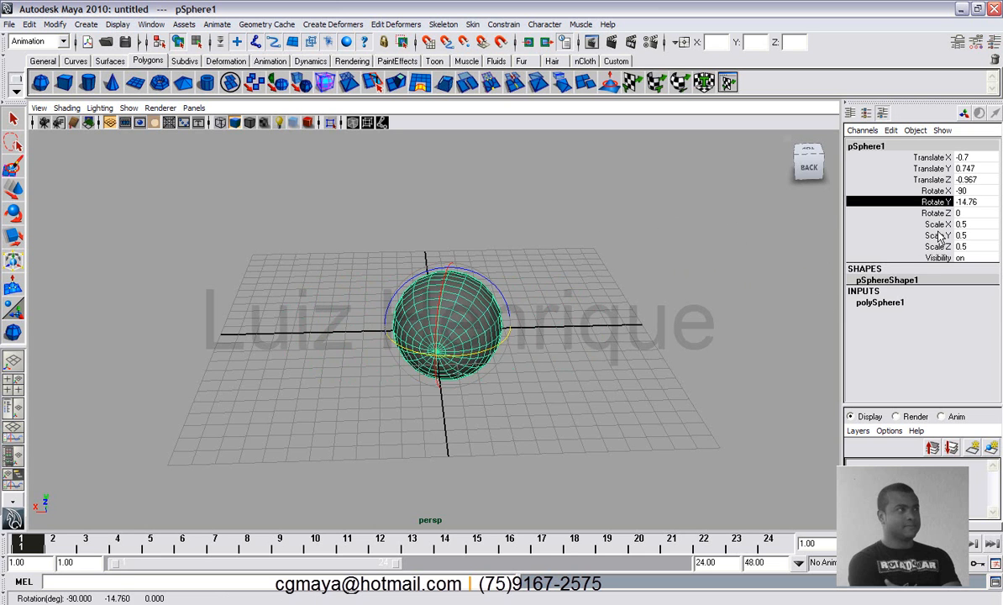
Adjust the sphere's scale channels interactively to about 0.429 on X and about 0.305 on Y
{"action": "left_click", "coordinate": [877, 223]}
{"action": "key", "text": "r"}
{"action": "mouse_move", "coordinate": [676, 216]}
{"action": "middle_mouse_down"}
{"action": "mouse_move", "coordinate": [714, 231]}
{"action": "mouse_move", "coordinate": [582, 234]}
{"action": "mouse_move", "coordinate": [672, 237]}
{"action": "mouse_move", "coordinate": [693, 225]}
{"action": "middle_mouse_up"}
{"action": "left_click", "coordinate": [940, 236]}
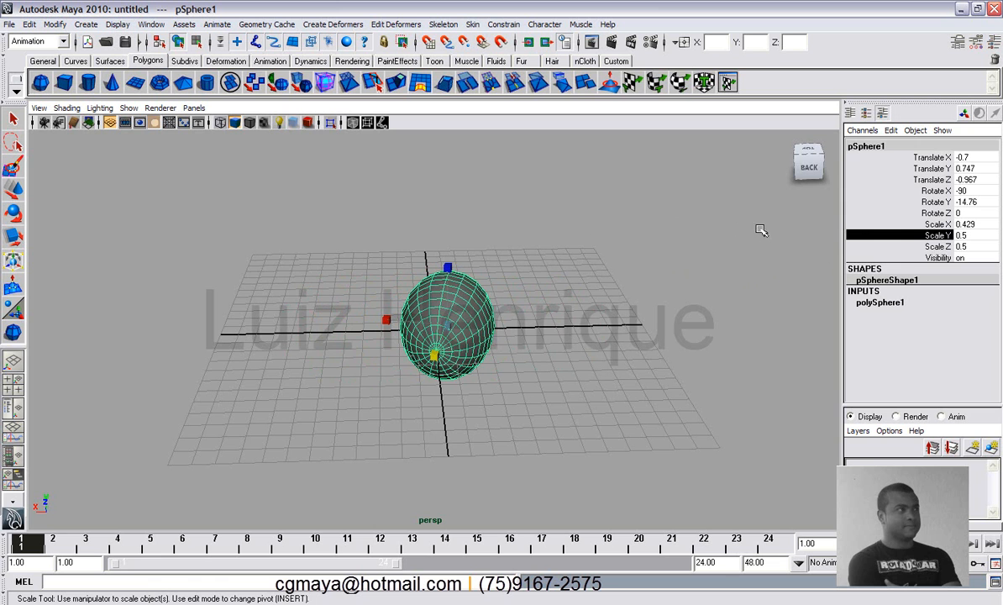
{"action": "middle_click_drag", "start_coordinate": [757, 249], "coordinate": [811, 225]}
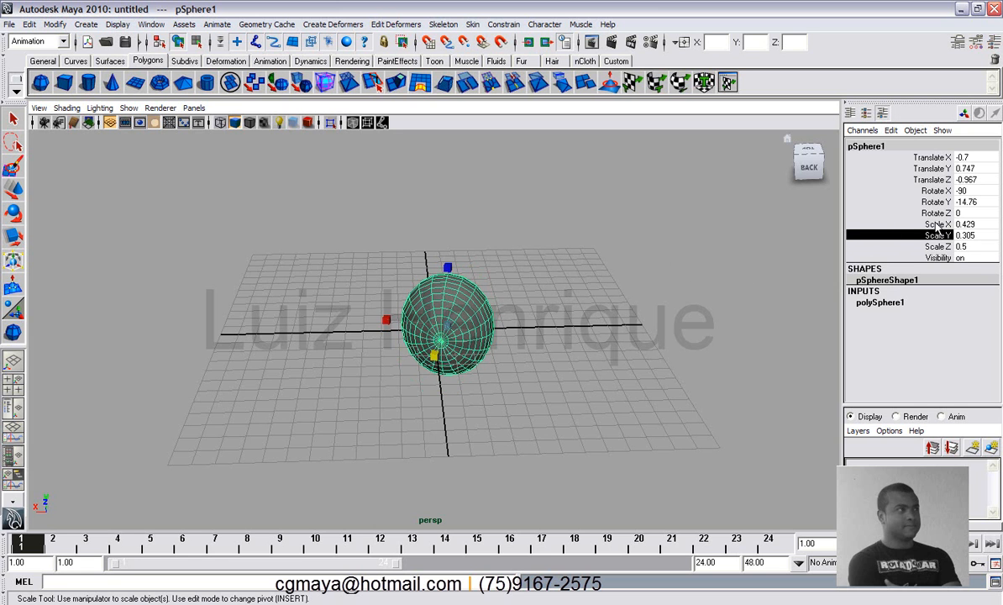
Adjust the sphere's three scale channels together interactively to about 0.629 on X, 0.505 on Y and 0.7 on Z
{"action": "left_click_drag", "start_coordinate": [938, 225], "coordinate": [933, 247]}
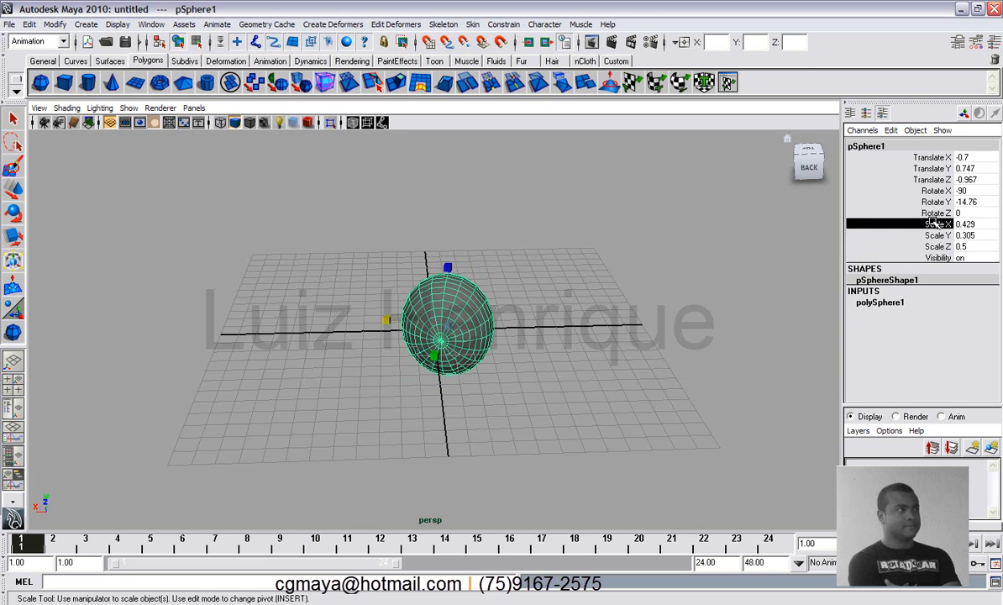
{"action": "middle_click_drag", "start_coordinate": [757, 225], "coordinate": [662, 223]}
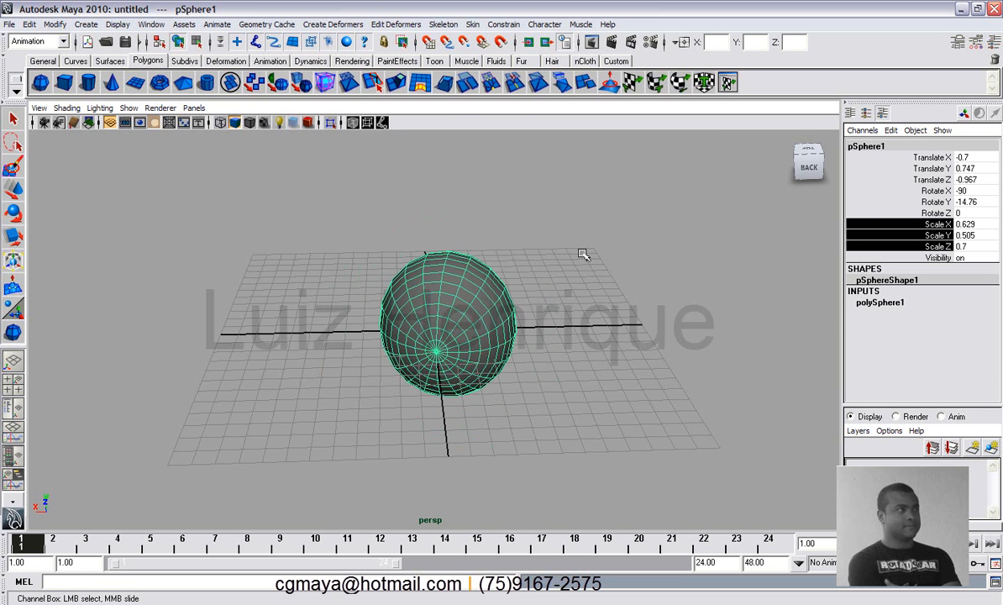
{"action": "left_click_drag", "start_coordinate": [537, 269], "coordinate": [470, 304], "text": "alt"}
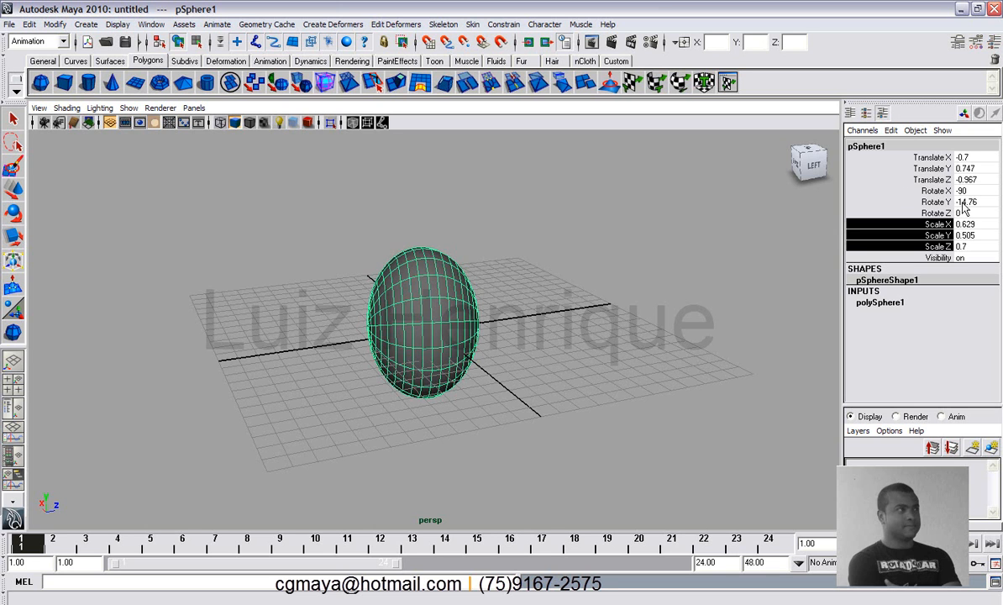
Set the sphere's Rotate Z channel to 90 degrees
{"action": "left_click", "coordinate": [935, 213]}
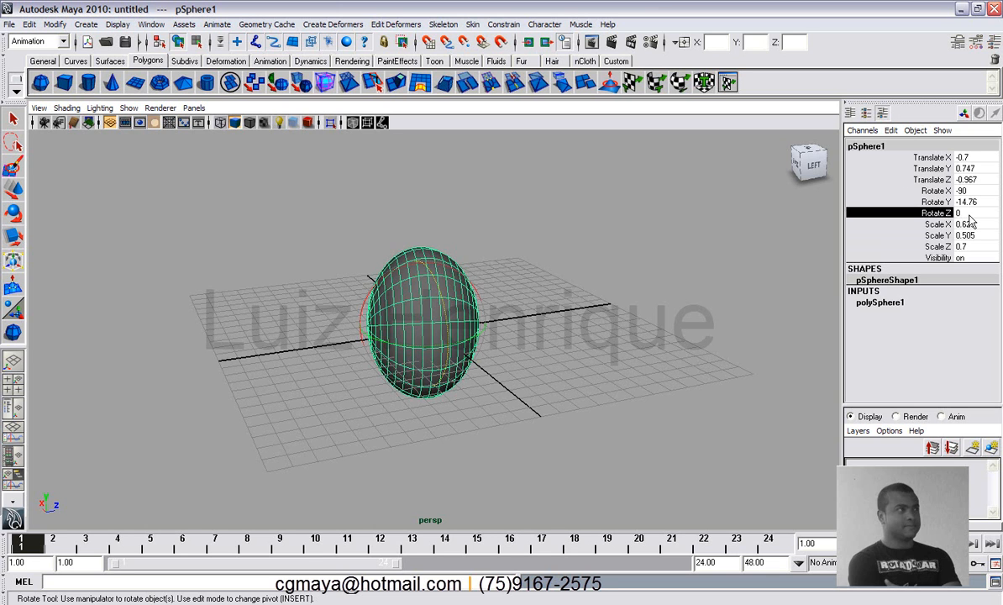
{"action": "left_click", "coordinate": [972, 213]}
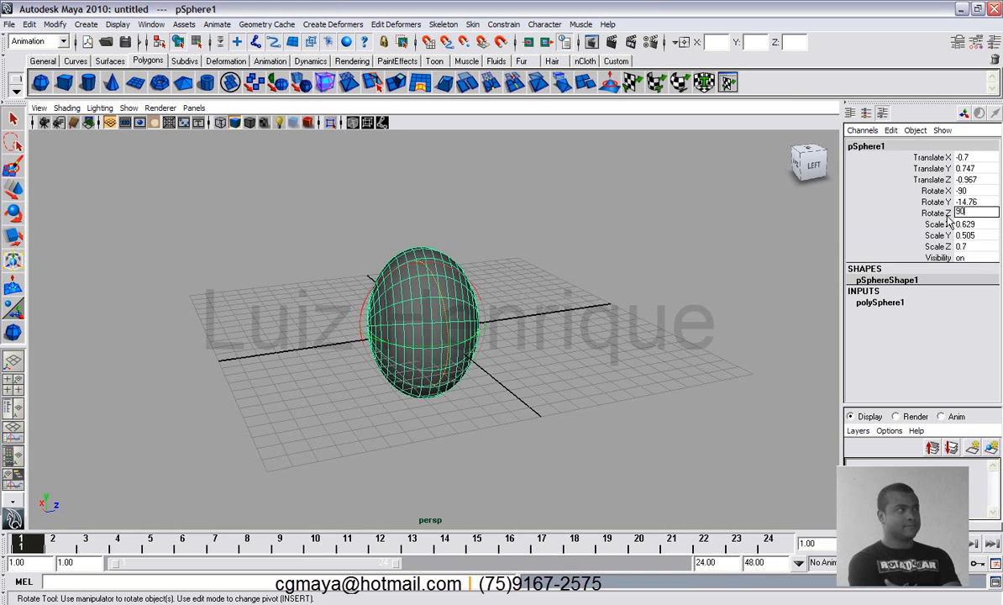
{"action": "key", "text": "Return"}
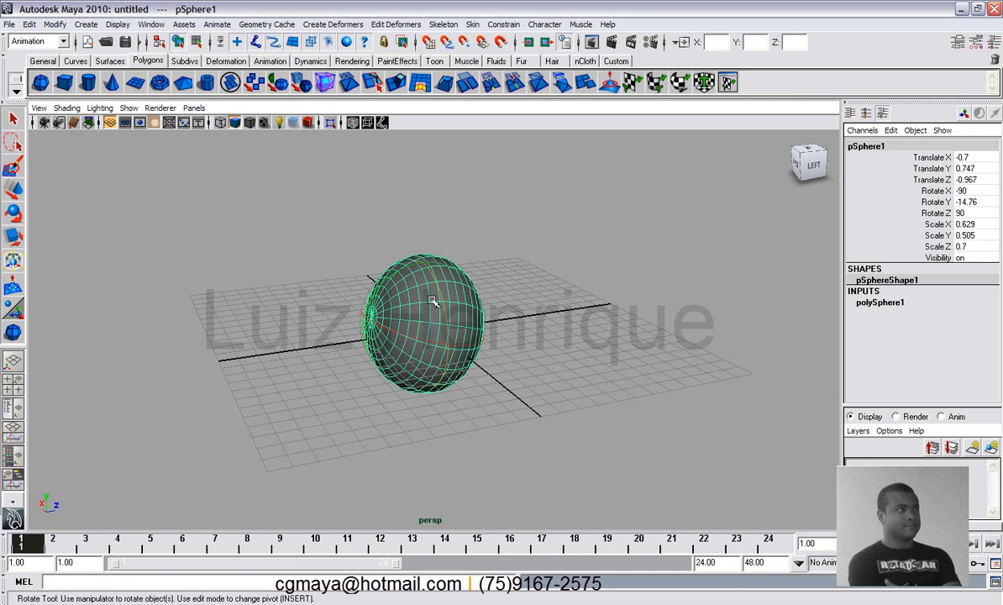
Set the sphere's Scale X to 0.7, and enter 0.7 for Scale X, Scale Y and Scale Z together
{"action": "double_click", "coordinate": [968, 223]}
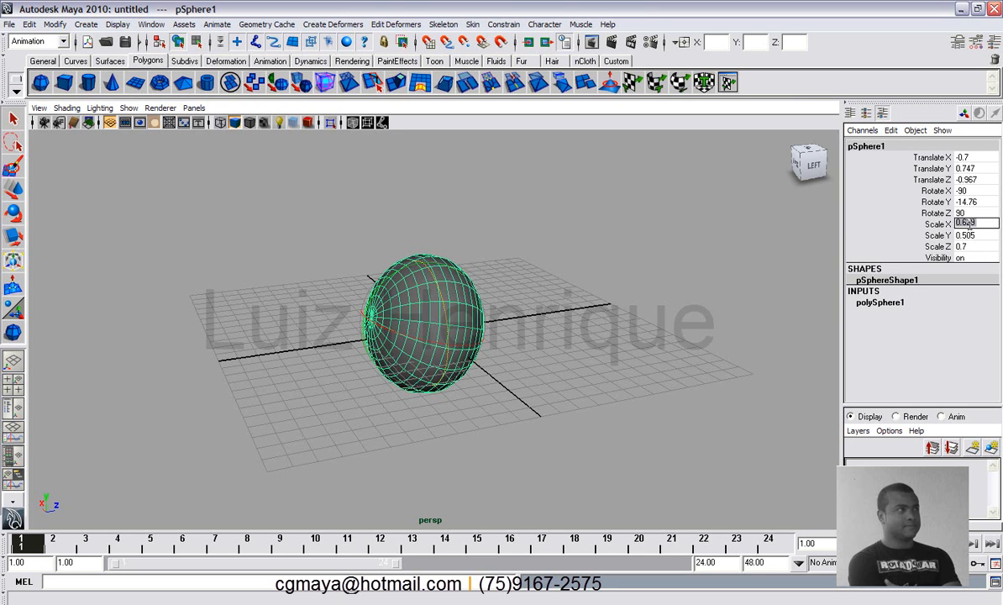
{"action": "type", "text": ".7"}
{"action": "key", "text": "Return"}
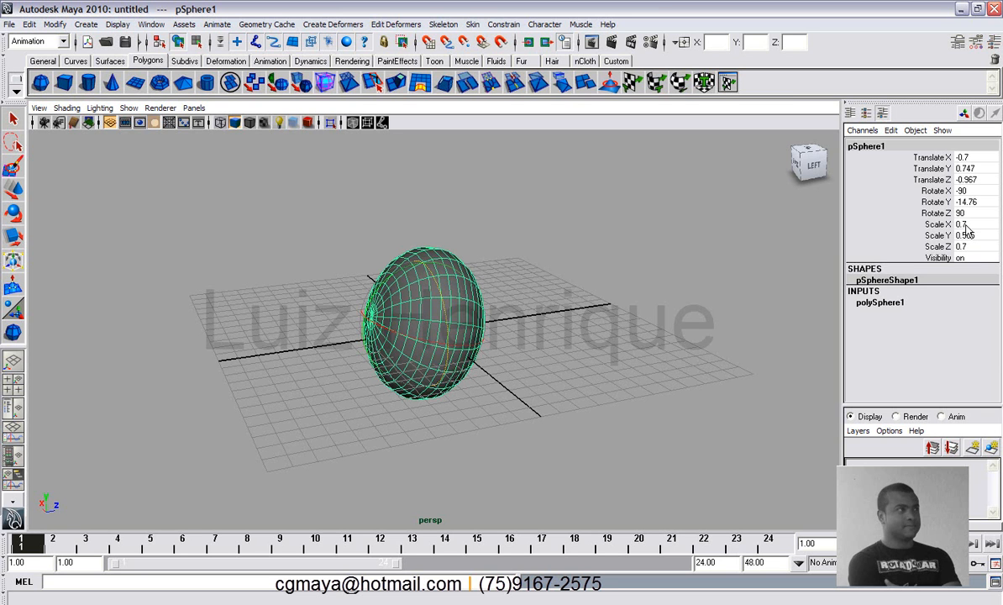
{"action": "left_click_drag", "start_coordinate": [971, 225], "coordinate": [968, 246]}
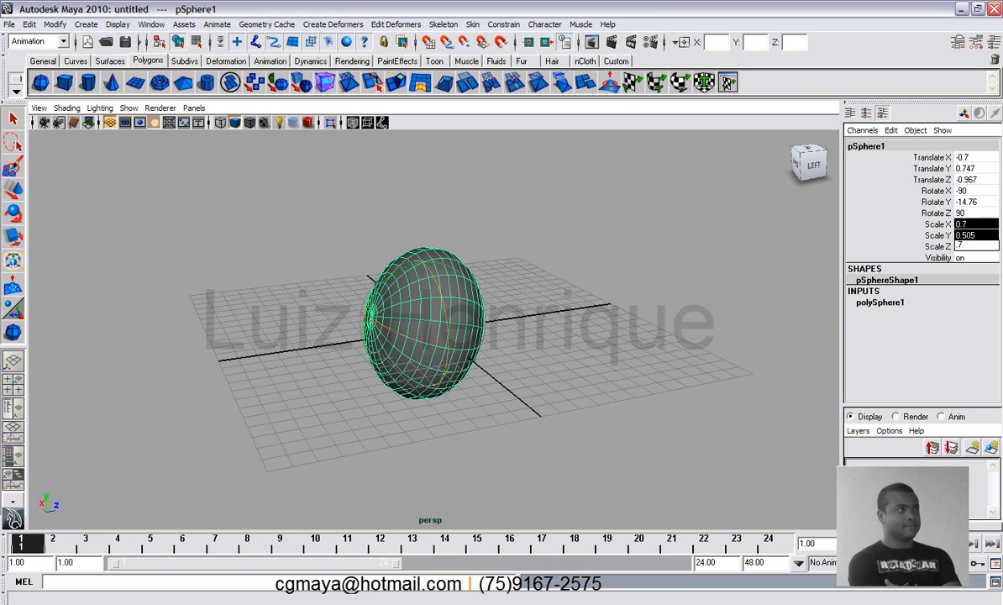
{"action": "key", "text": "Return"}
Scale the sphere uniformly with the Scale tool's manipulator to about 0.433 on all axes
{"action": "mouse_move", "coordinate": [419, 255]}
{"action": "left_mouse_down", "text": "alt"}
{"action": "mouse_move", "coordinate": [483, 255]}
{"action": "mouse_move", "coordinate": [412, 246]}
{"action": "mouse_move", "coordinate": [457, 235]}
{"action": "mouse_move", "coordinate": [430, 238]}
{"action": "left_mouse_up", "text": "alt"}
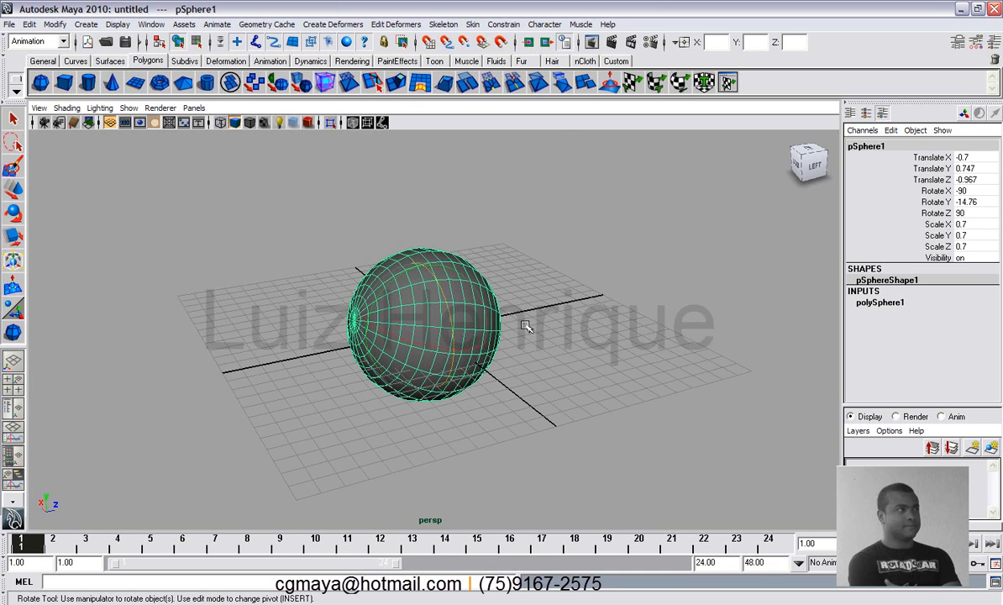
{"action": "left_click", "coordinate": [13, 234]}
{"action": "left_click_drag", "start_coordinate": [424, 324], "coordinate": [365, 325]}
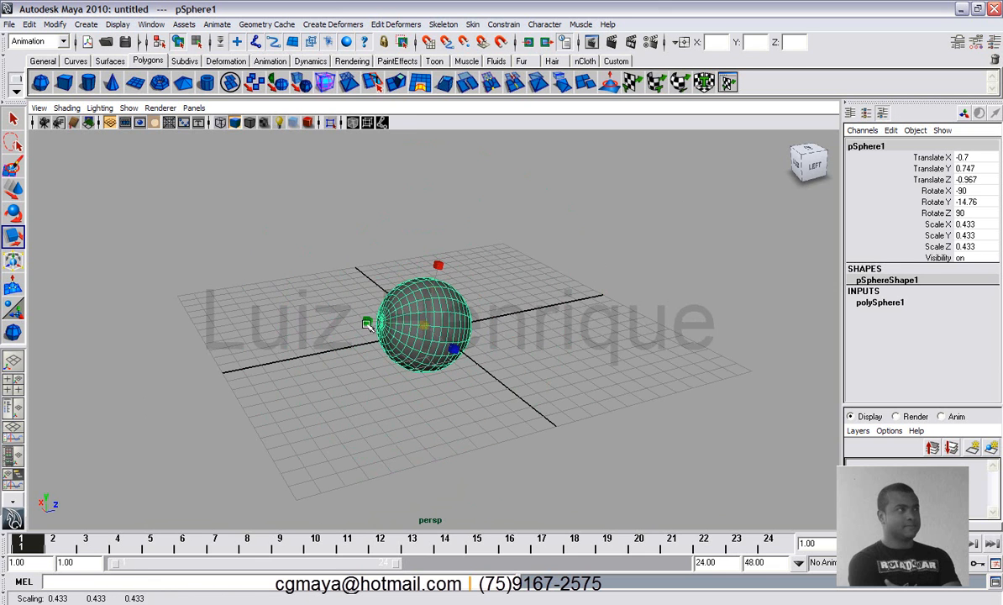